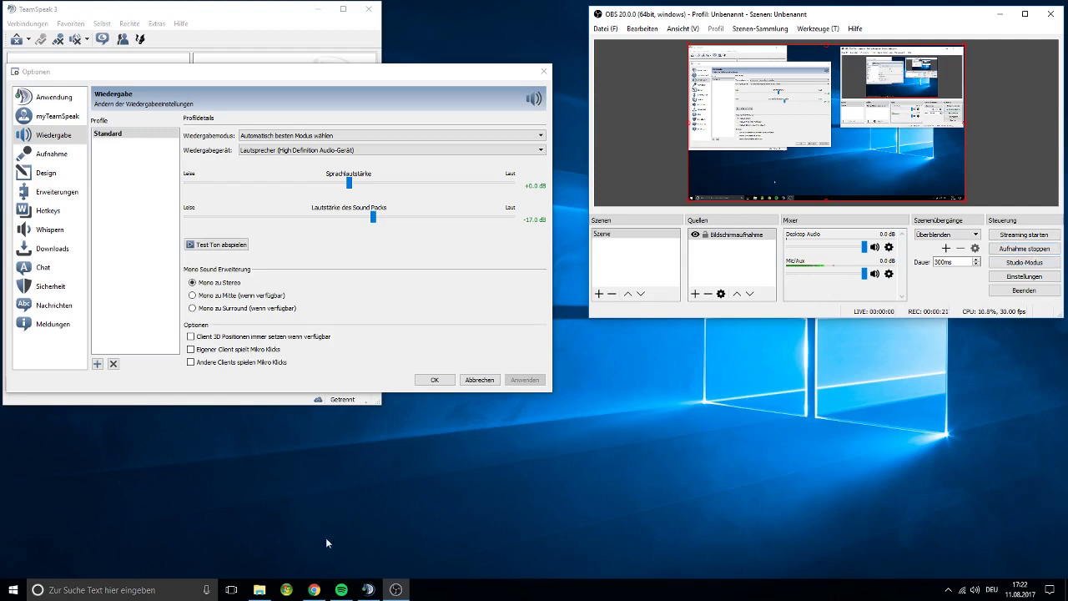
Switch to Chrome and review the VB-CABLE page down to the VBCABLE_Driver_Pack43.zip download section, then minimize the browser.
{"action": "left_click", "coordinate": [315, 590]}
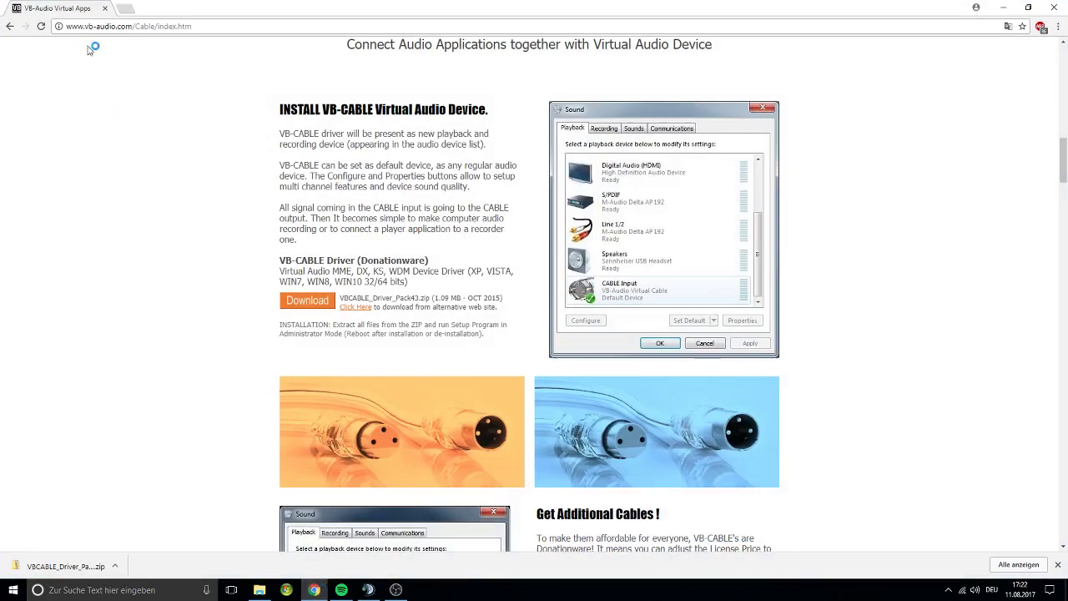
{"action": "scroll", "coordinate": [241, 139], "scroll_direction": "up", "scroll_amount": 10}
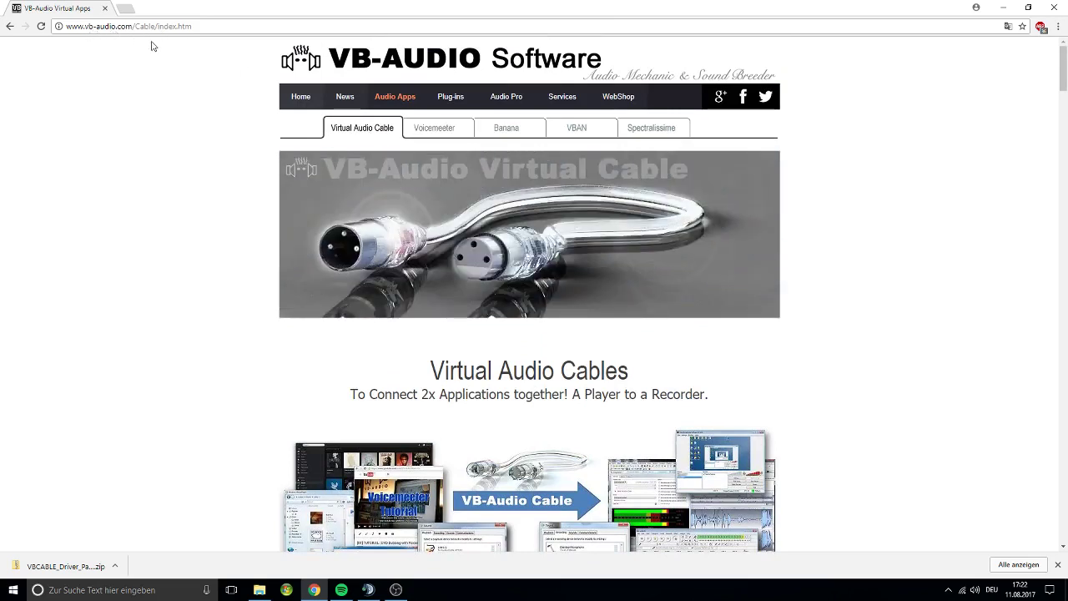
{"action": "scroll", "coordinate": [269, 216], "scroll_direction": "down", "scroll_amount": 3}
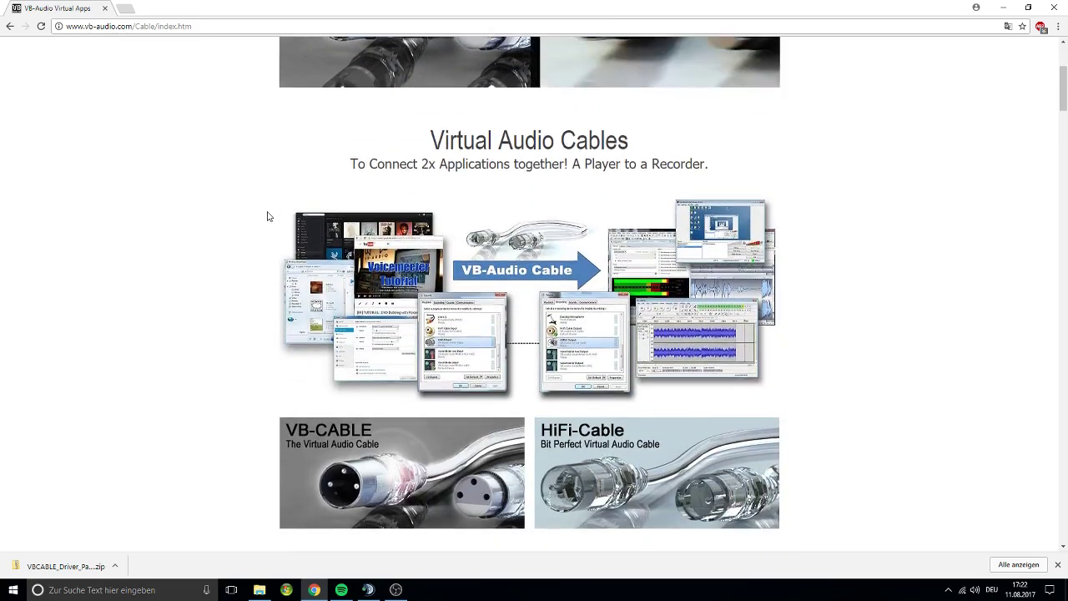
{"action": "scroll", "coordinate": [269, 216], "scroll_direction": "down", "scroll_amount": 11}
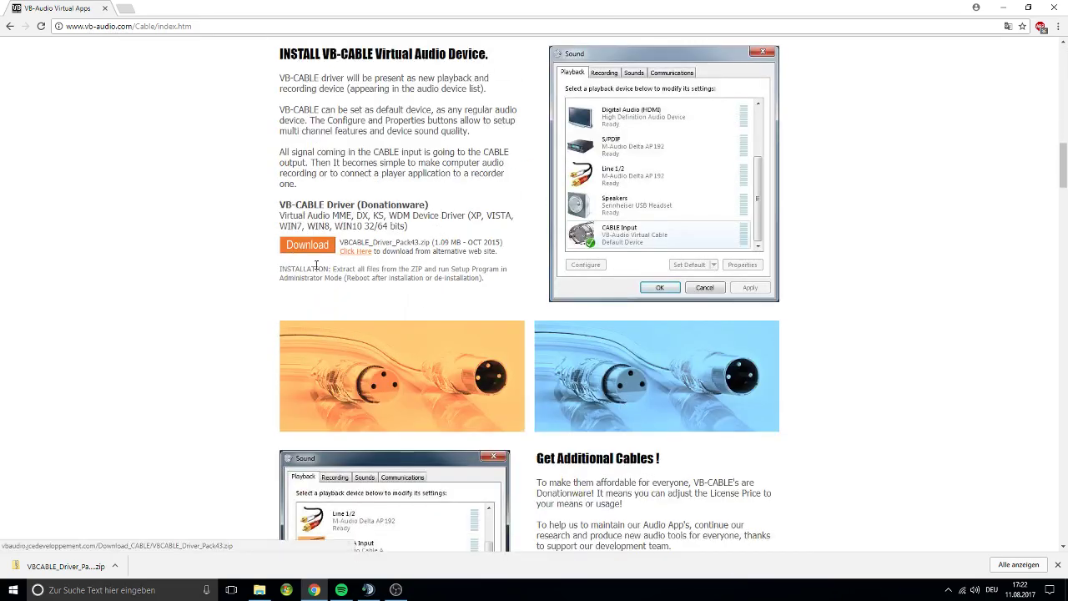
{"action": "left_click", "coordinate": [322, 597]}
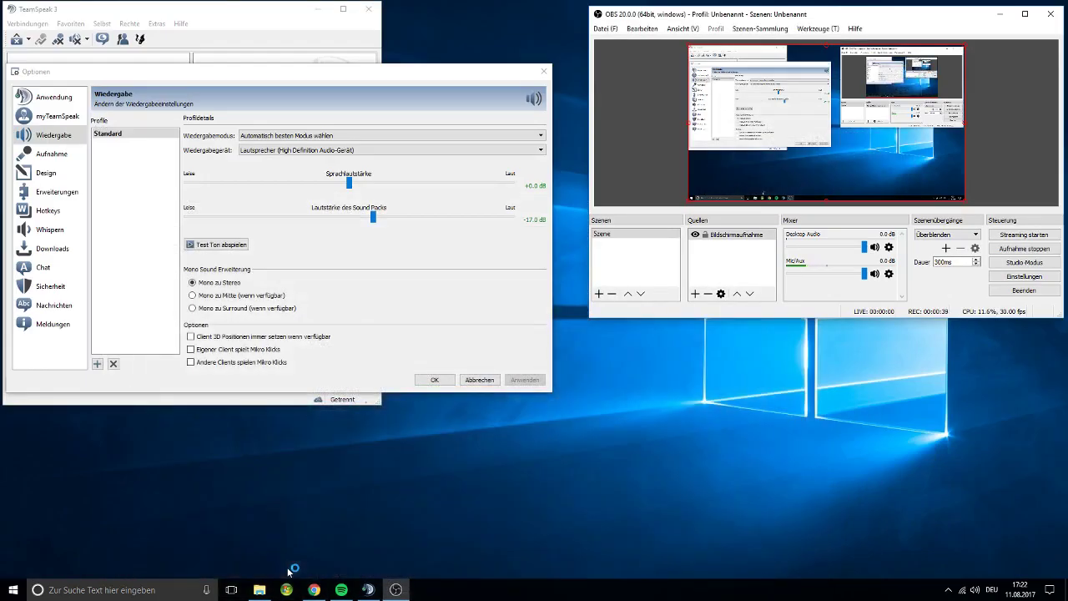
Switch to File Explorer and locate the VBCABLE_Setup and VBCABLE_Setup_x64 installers in the extracted VBCABLE_Driver_Pack43 folder in Downloads.
{"action": "left_click", "coordinate": [259, 589]}
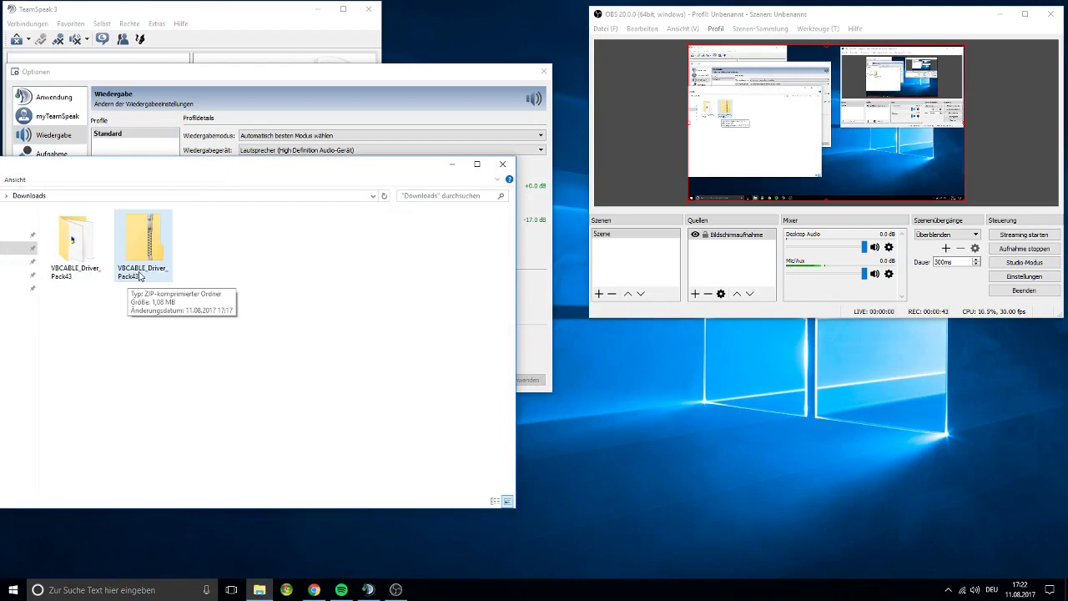
{"action": "double_click", "coordinate": [141, 276]}
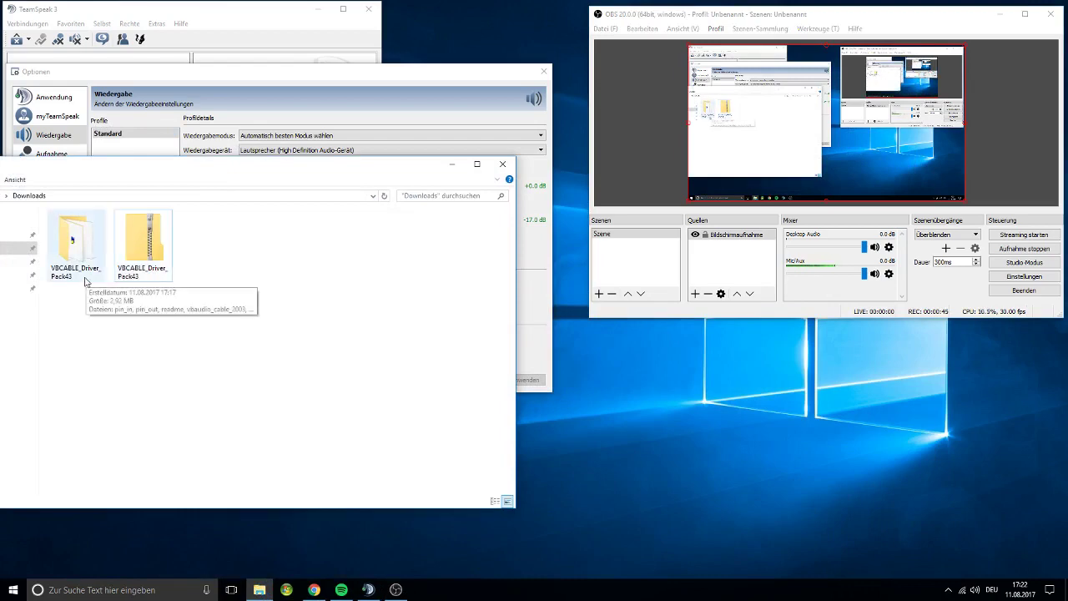
{"action": "scroll", "coordinate": [116, 392], "scroll_direction": "down", "scroll_amount": 3}
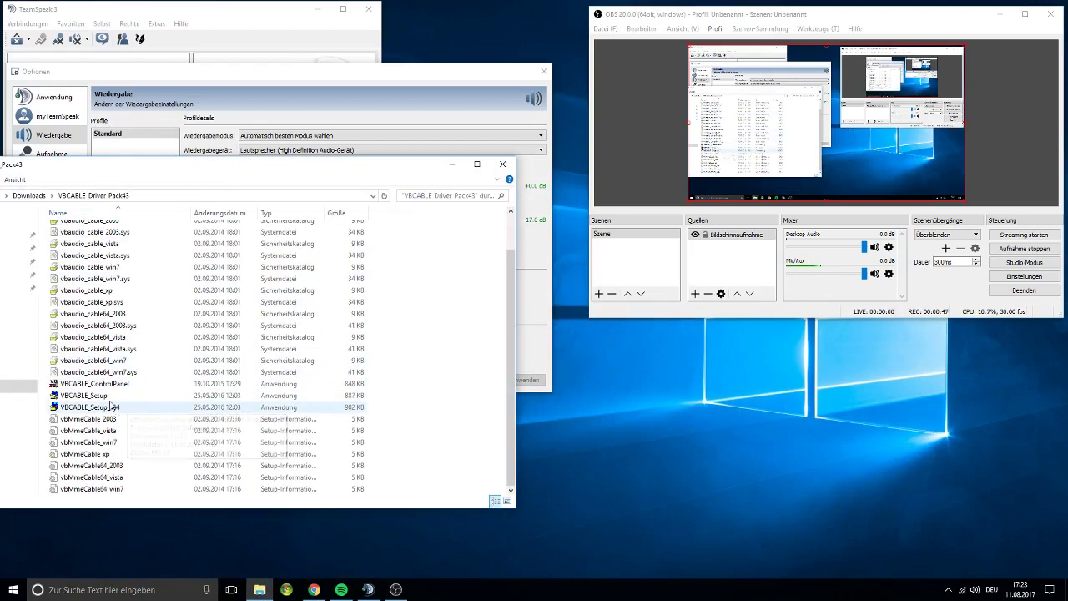
{"action": "scroll", "coordinate": [115, 406], "scroll_direction": "down", "scroll_amount": 1}
{"action": "left_click", "coordinate": [104, 398]}
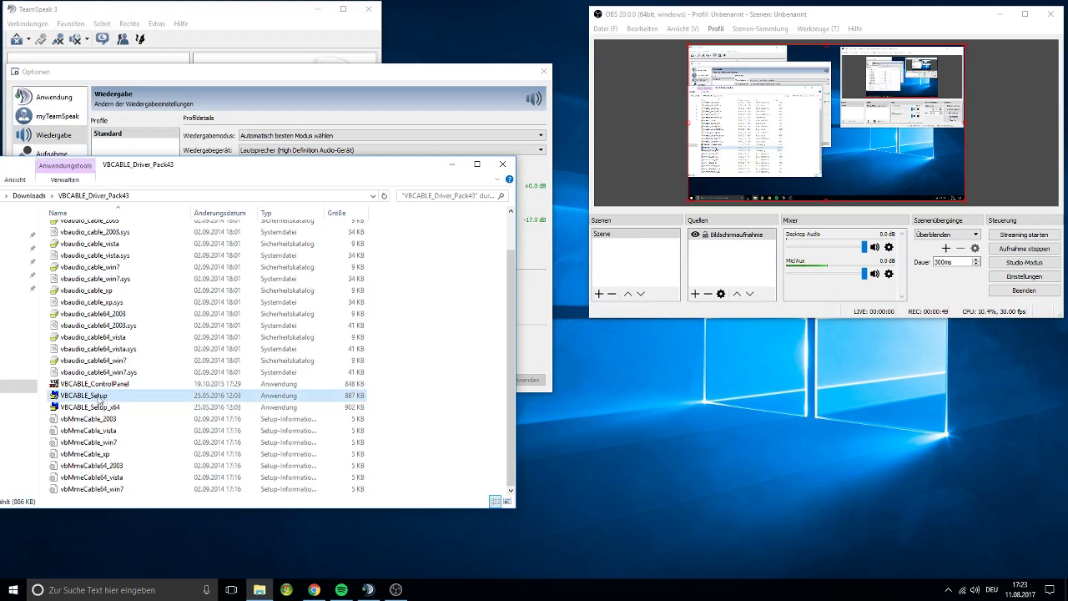
{"action": "left_click", "coordinate": [82, 408]}
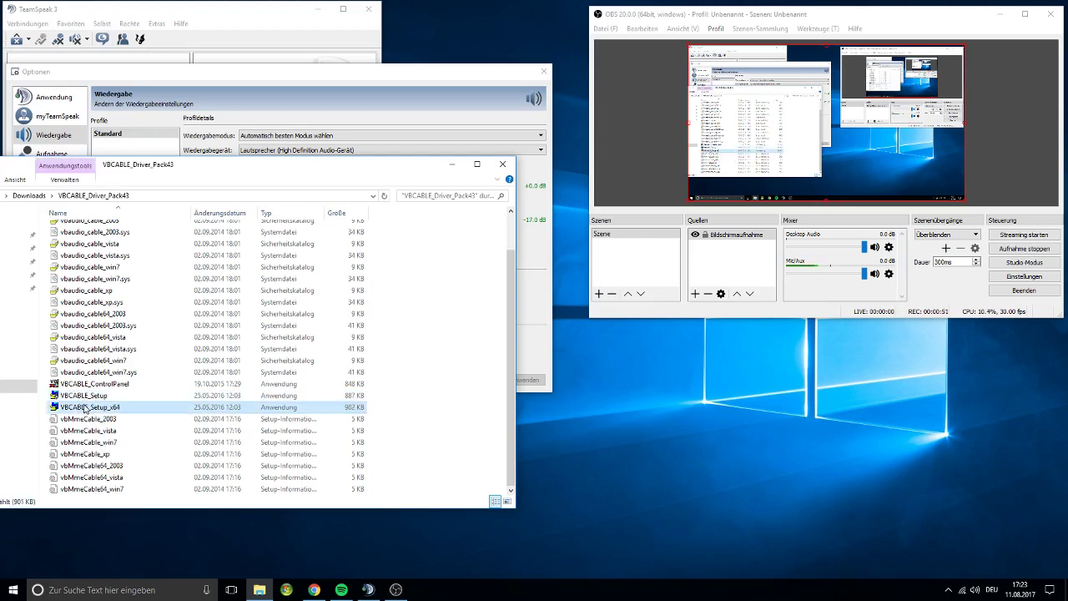
{"action": "left_click", "coordinate": [260, 589]}
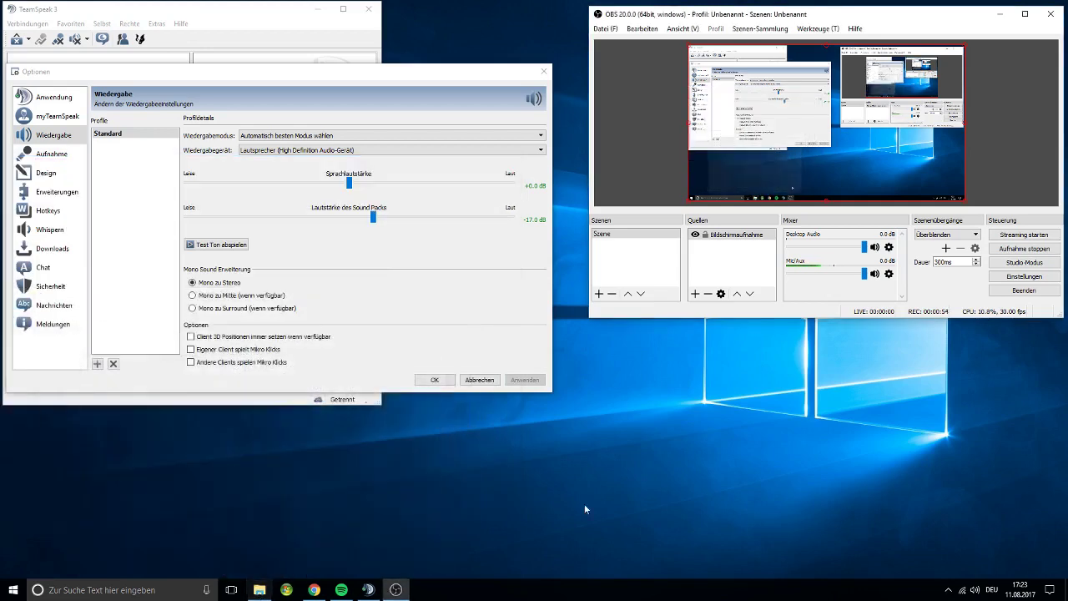
Open the Windows recording devices, move the Sound dialog into free desktop space below OBS, and select CABLE Output.
{"action": "right_click", "coordinate": [975, 590]}
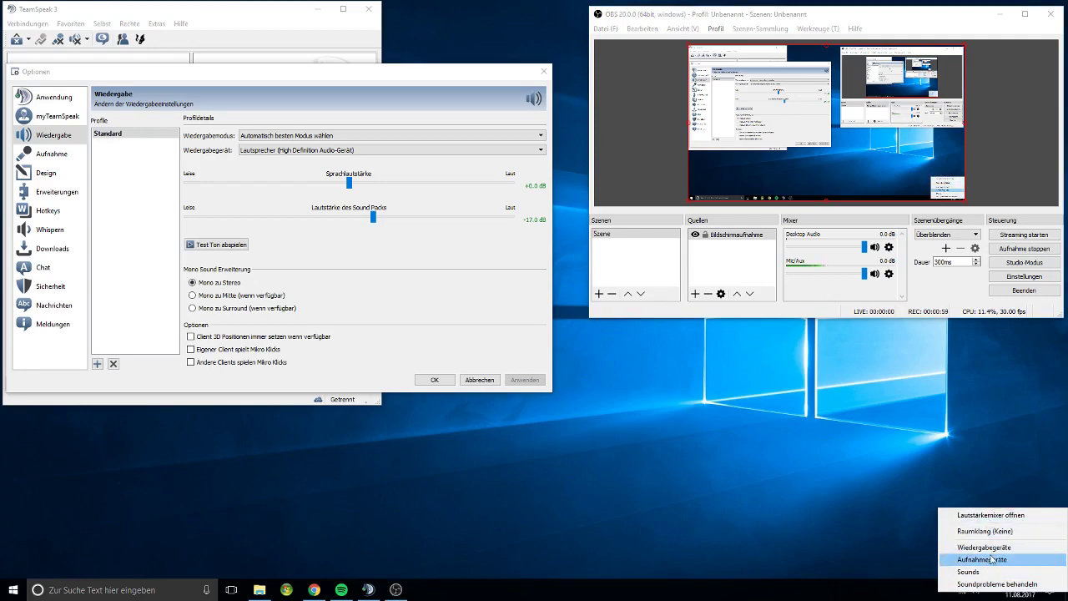
{"action": "left_click", "coordinate": [984, 560]}
{"action": "left_click_drag", "start_coordinate": [211, 70], "coordinate": [897, 335]}
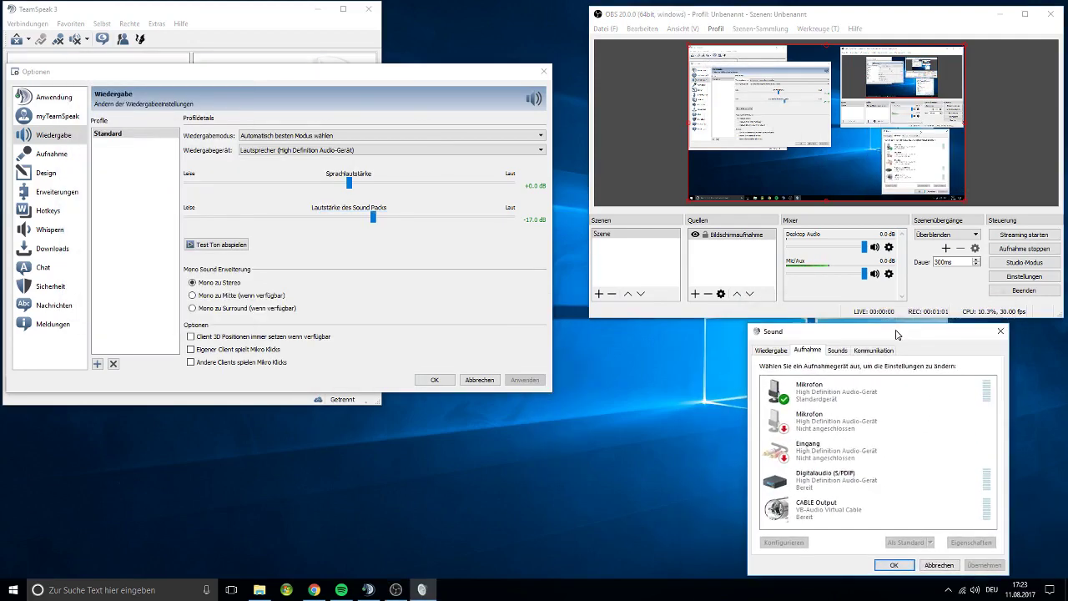
{"action": "left_click", "coordinate": [833, 513]}
Find and select the CABLE Input device among the Windows playback devices.
{"action": "left_click", "coordinate": [776, 352]}
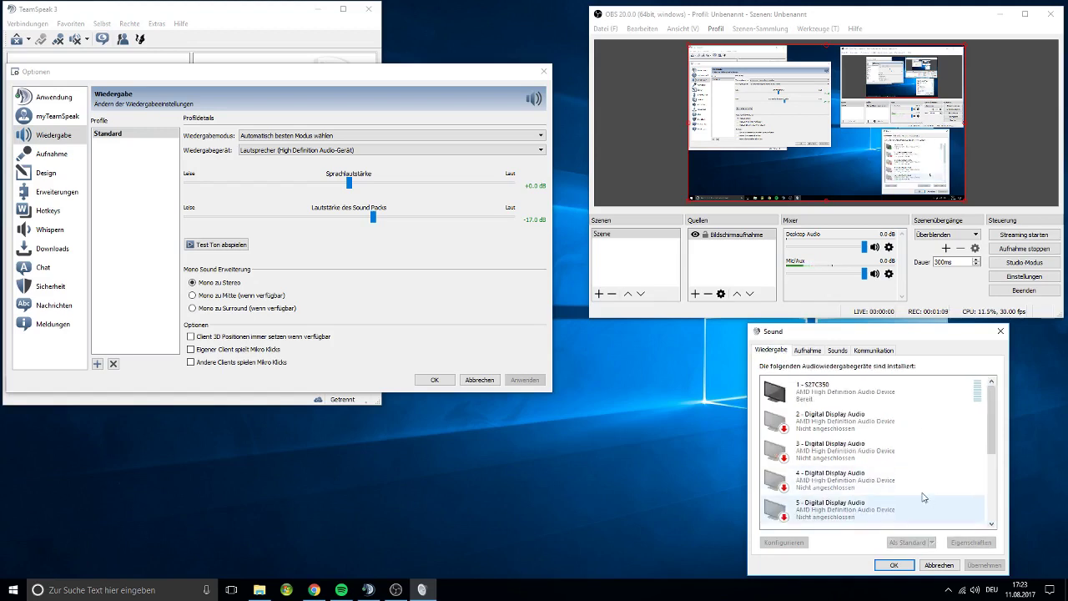
{"action": "scroll", "coordinate": [884, 484], "scroll_direction": "down", "scroll_amount": 3}
{"action": "scroll", "coordinate": [903, 470], "scroll_direction": "down", "scroll_amount": 2}
{"action": "left_click", "coordinate": [860, 511]}
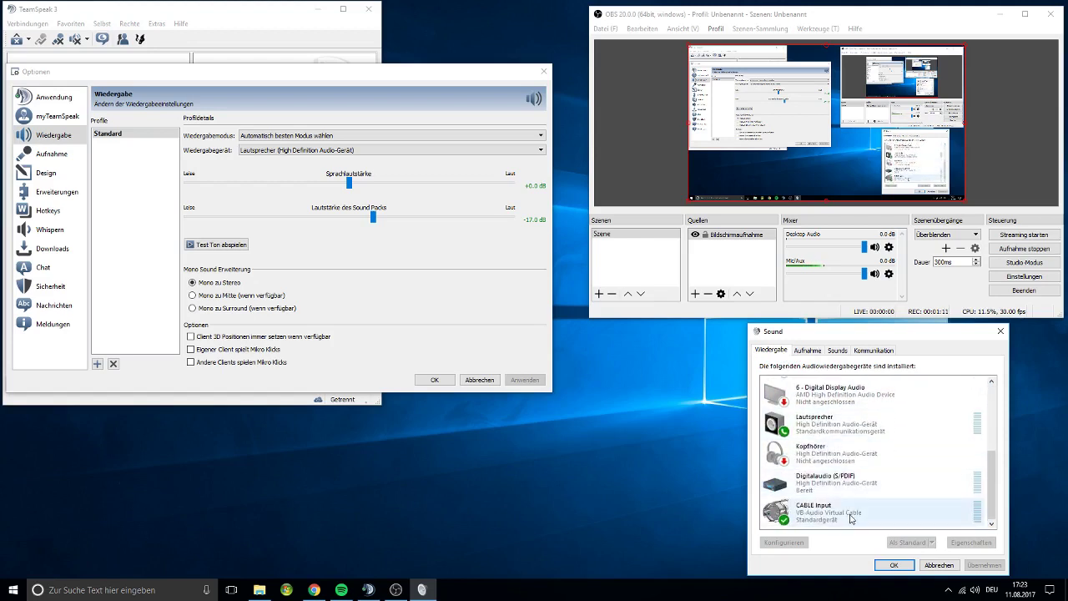
Make the CABLE Output recording device play through Lautsprecher (High Definition Audio-Gerät) with listening enabled, and confirm its properties.
{"action": "left_click", "coordinate": [807, 351]}
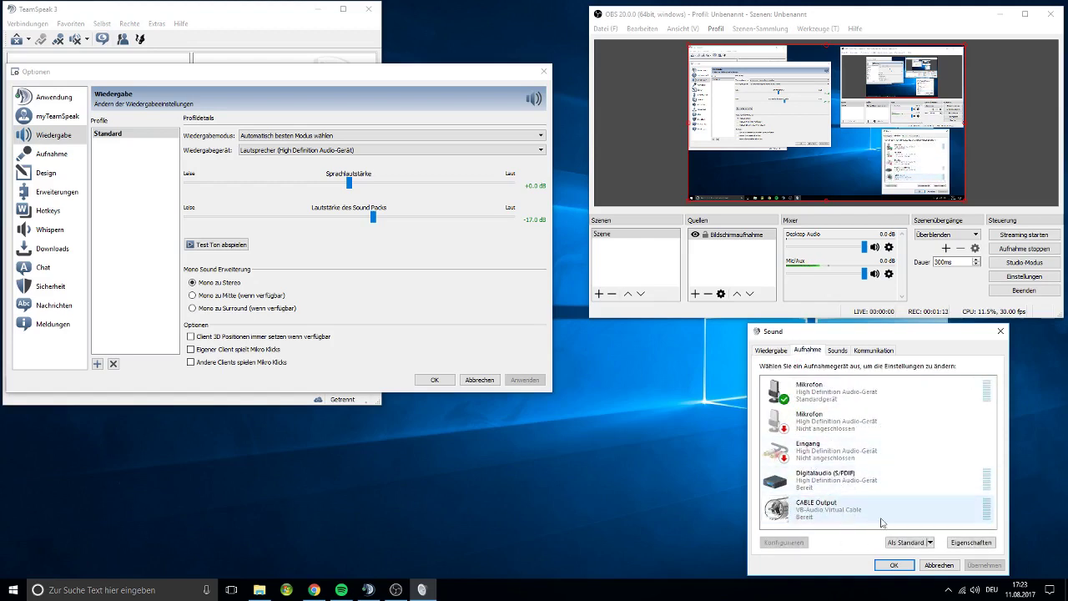
{"action": "right_click", "coordinate": [831, 511]}
{"action": "left_click", "coordinate": [865, 502]}
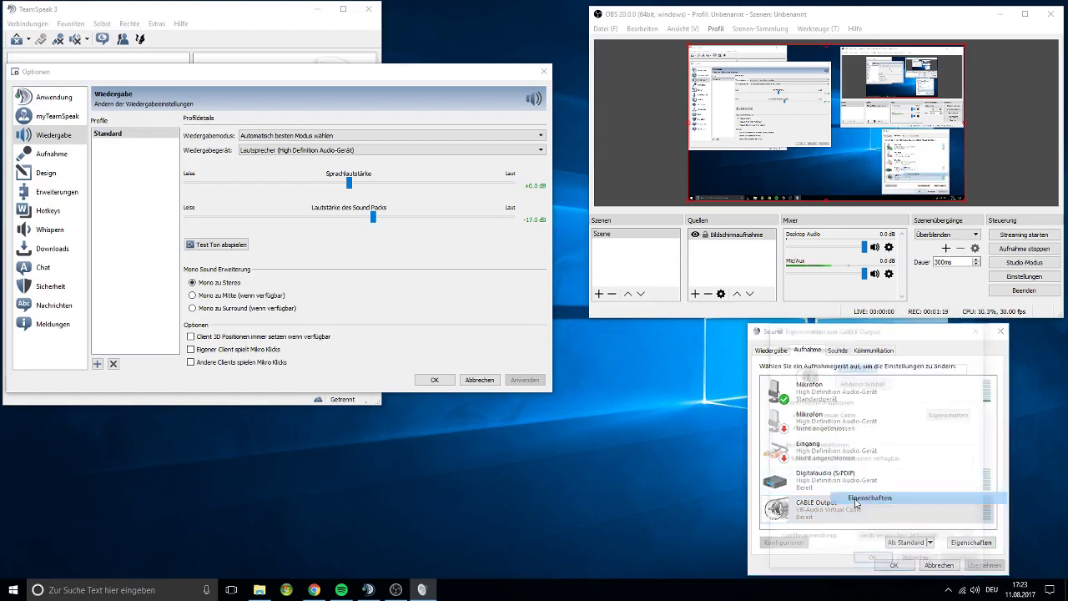
{"action": "left_click", "coordinate": [817, 347]}
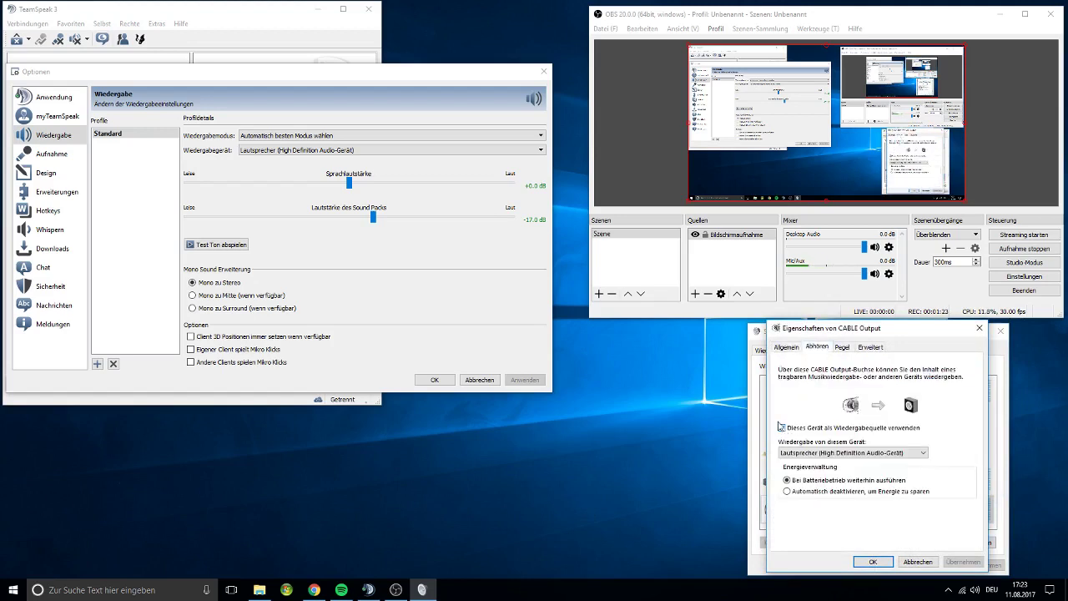
{"action": "left_click", "coordinate": [782, 427]}
{"action": "left_click", "coordinate": [810, 454]}
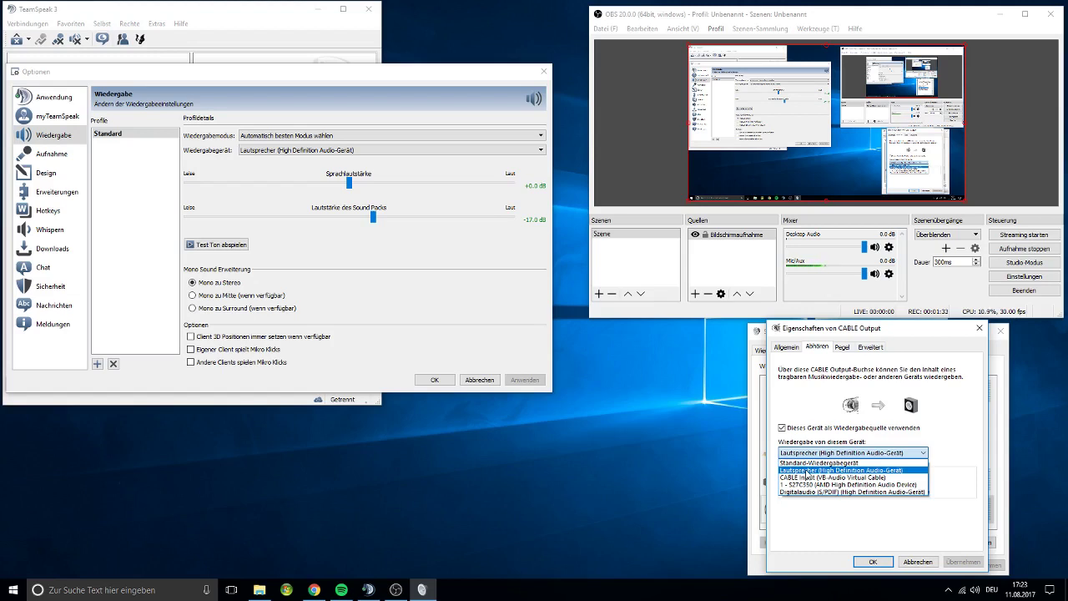
{"action": "left_click", "coordinate": [805, 471]}
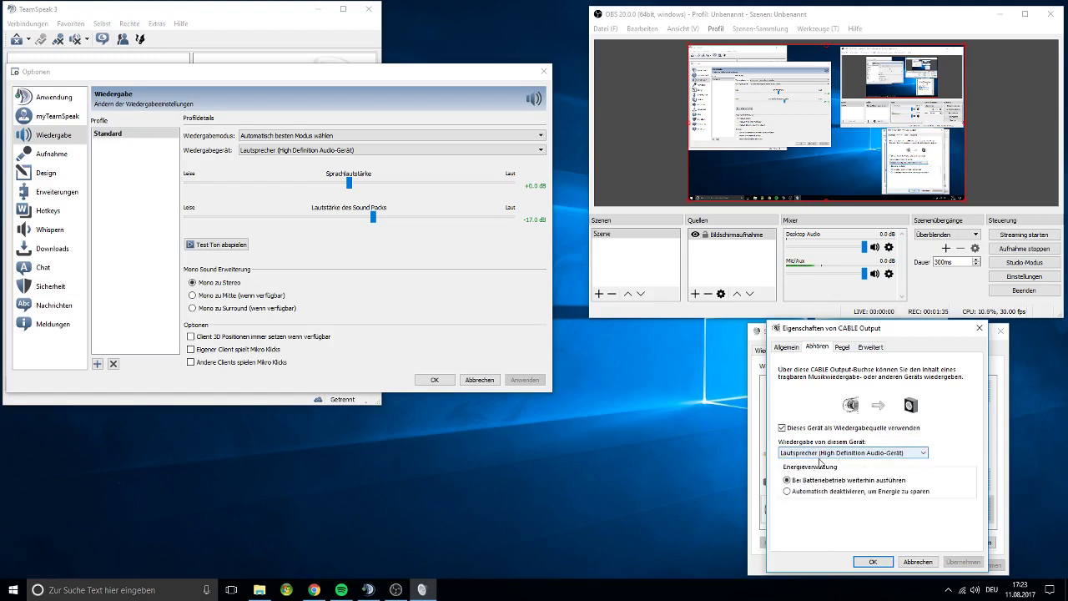
{"action": "left_click", "coordinate": [872, 561]}
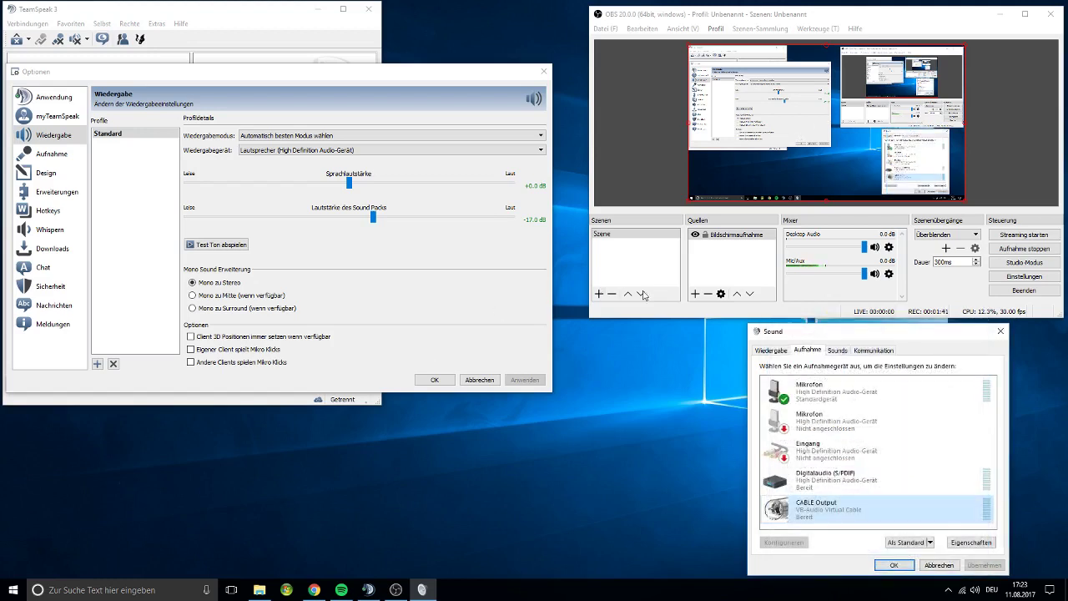
Set Lautsprecher (High Definition Audio-Gerät) as the default playback device.
{"action": "left_click", "coordinate": [774, 351]}
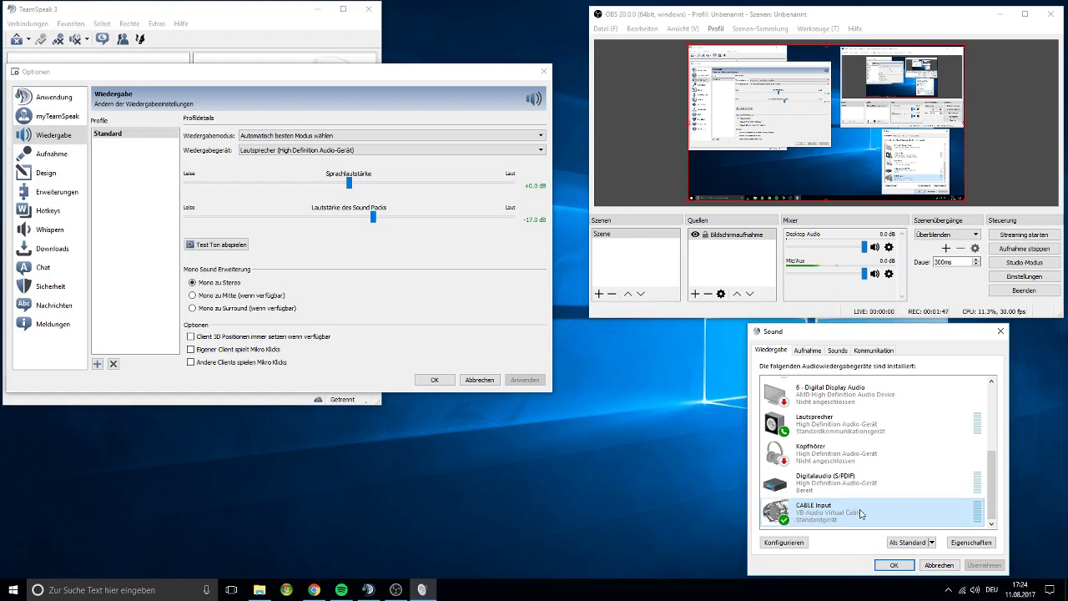
{"action": "right_click", "coordinate": [826, 428]}
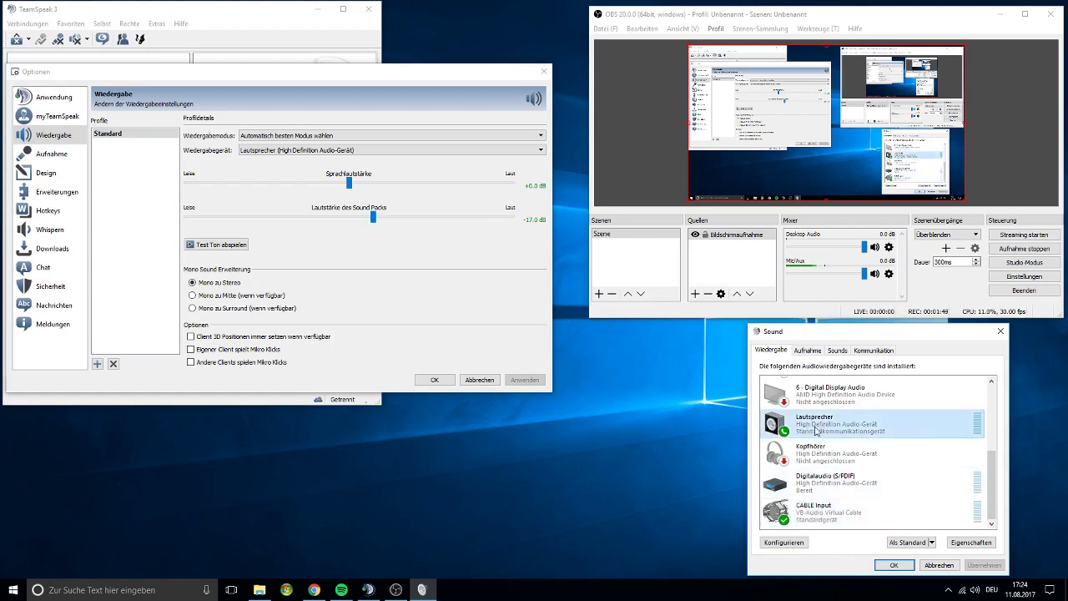
{"action": "left_click", "coordinate": [872, 472]}
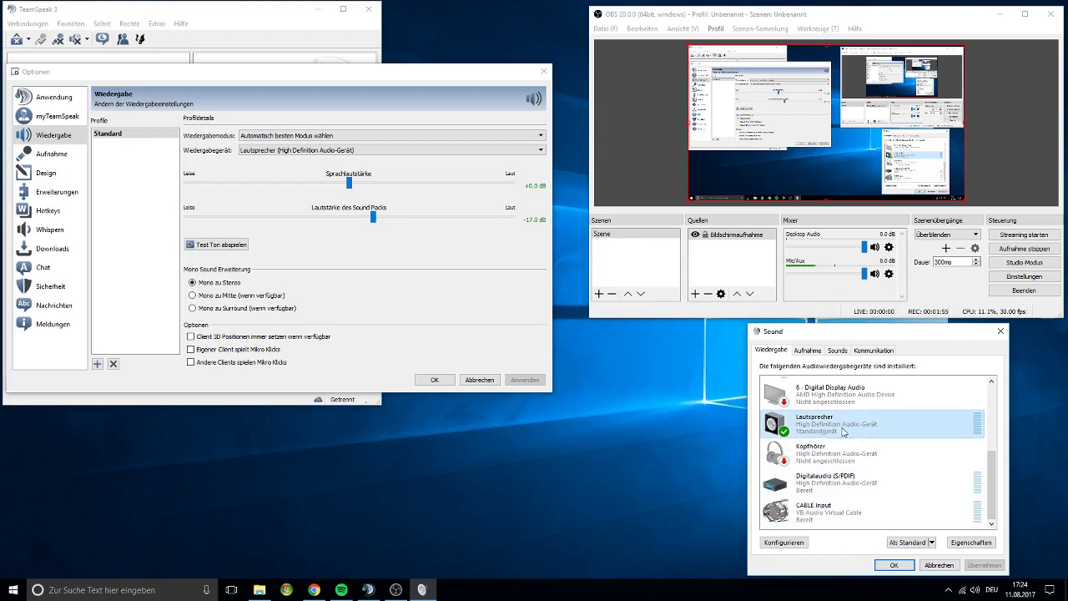
Set CABLE Input (VB-Audio Virtual Cable) as the default playback device and confirm the Sound dialog.
{"action": "left_click", "coordinate": [816, 519]}
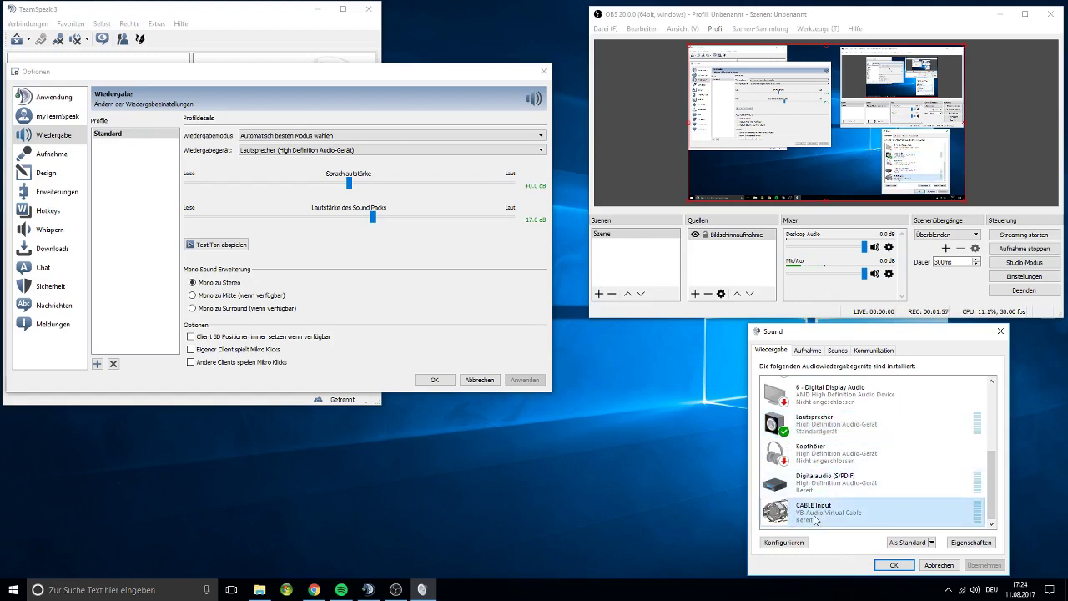
{"action": "right_click", "coordinate": [816, 519]}
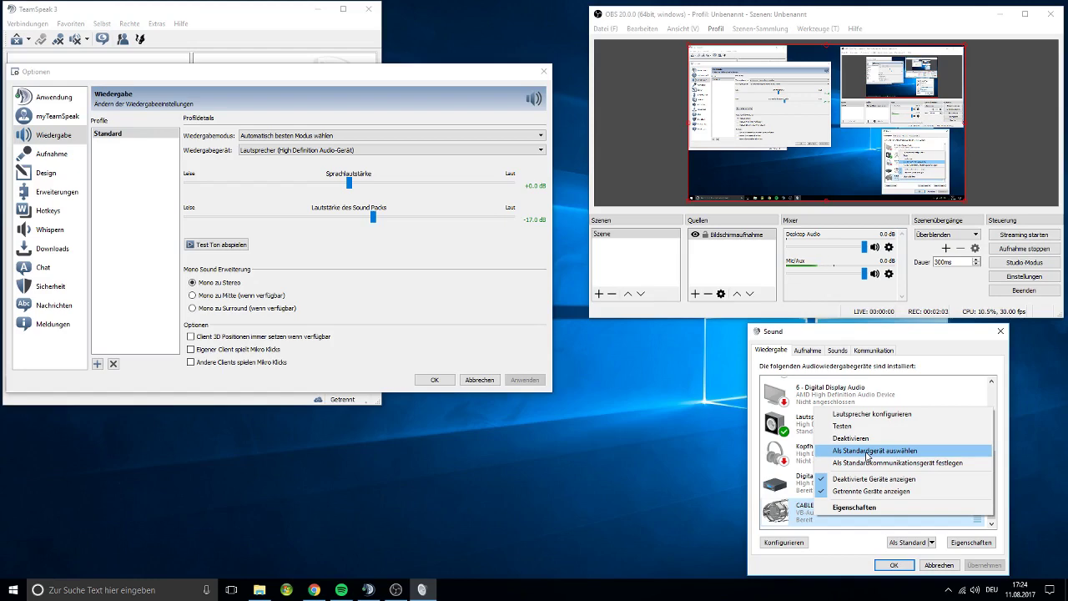
{"action": "left_click", "coordinate": [868, 454]}
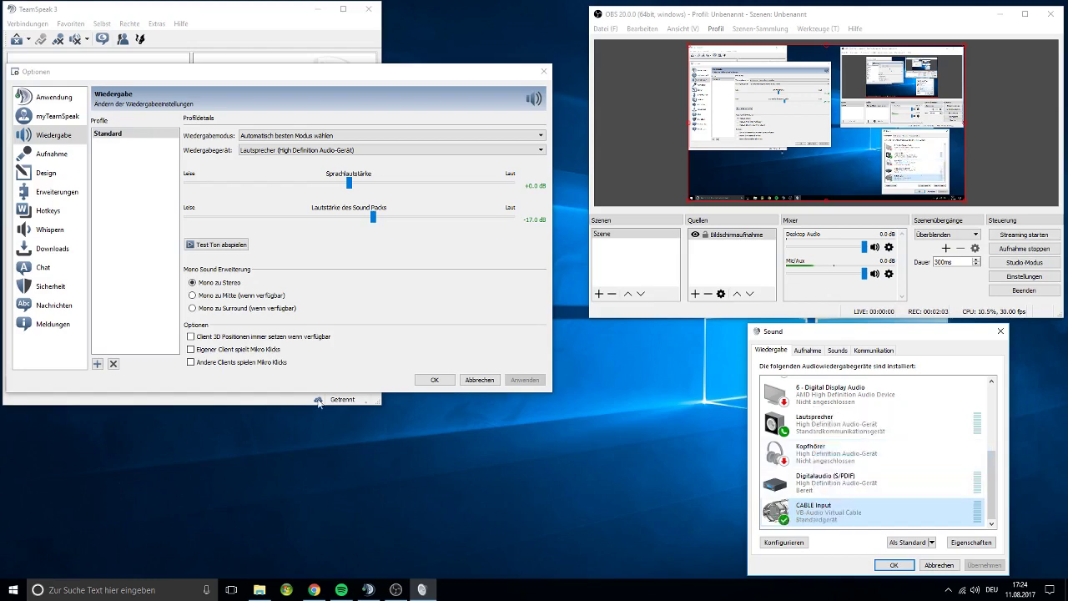
{"action": "left_click", "coordinate": [895, 566]}
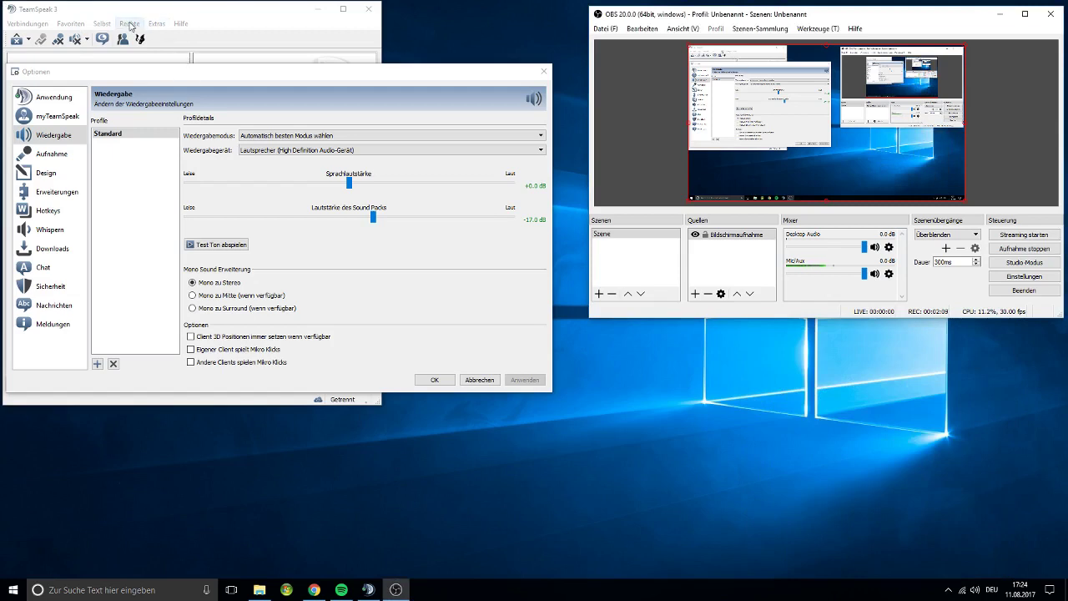
Switch to TeamSpeak 3 and confirm its options with Lautsprecher (High Definition Audio-Gerät) as the playback device.
{"action": "left_click", "coordinate": [35, 13]}
{"action": "left_click", "coordinate": [157, 24]}
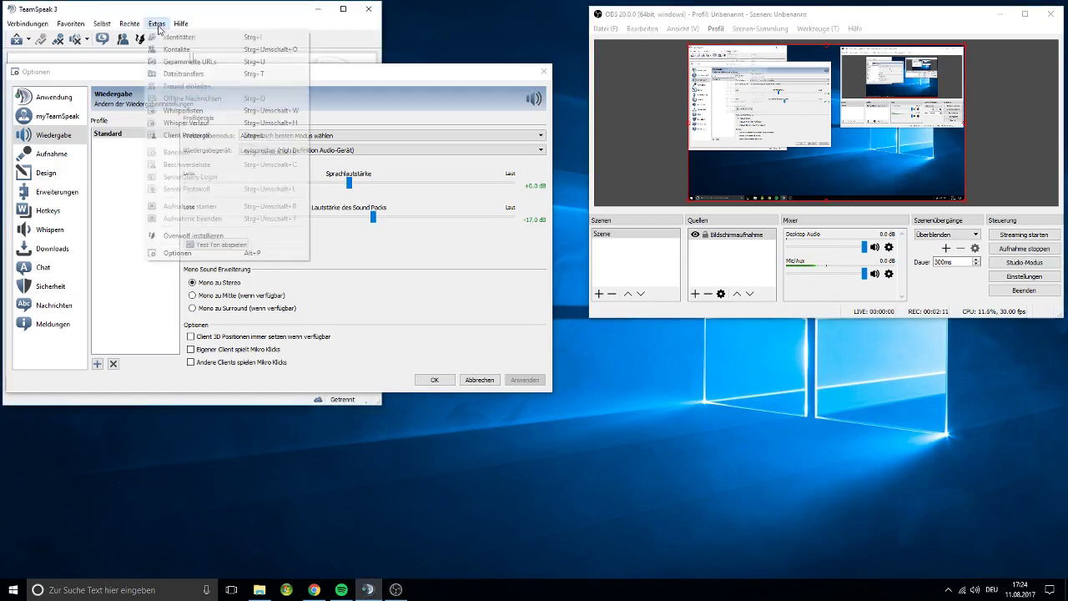
{"action": "left_click", "coordinate": [181, 254]}
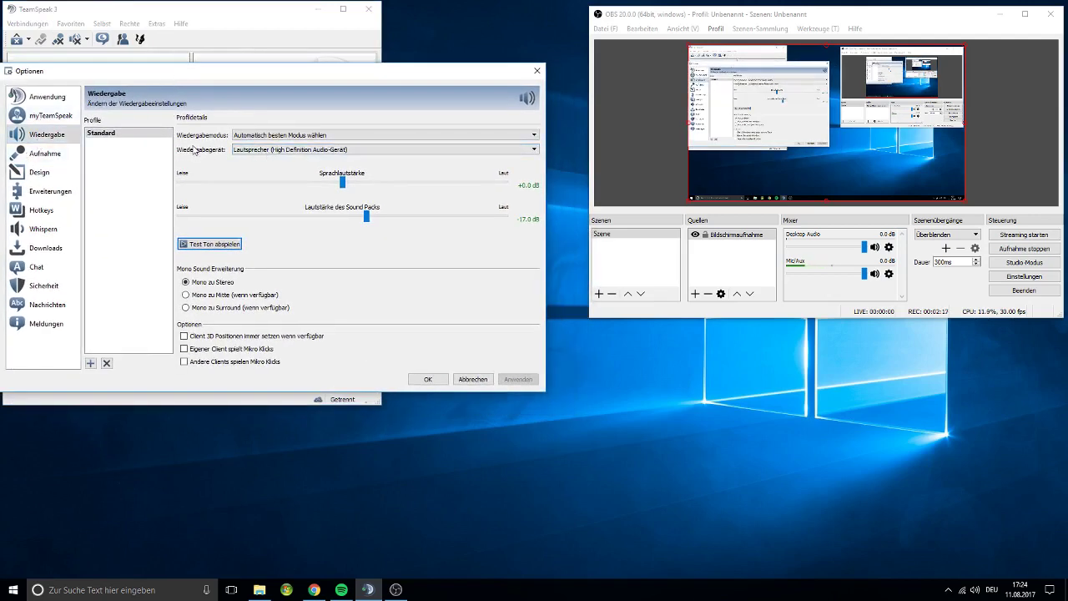
{"action": "left_click", "coordinate": [254, 152]}
{"action": "left_click", "coordinate": [254, 153]}
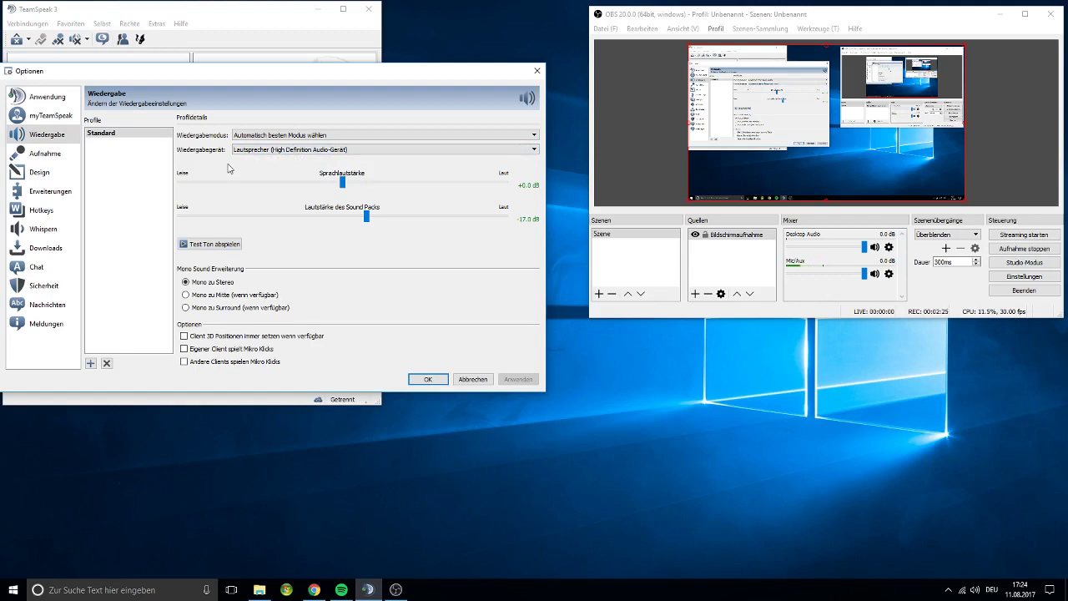
{"action": "left_click", "coordinate": [427, 380]}
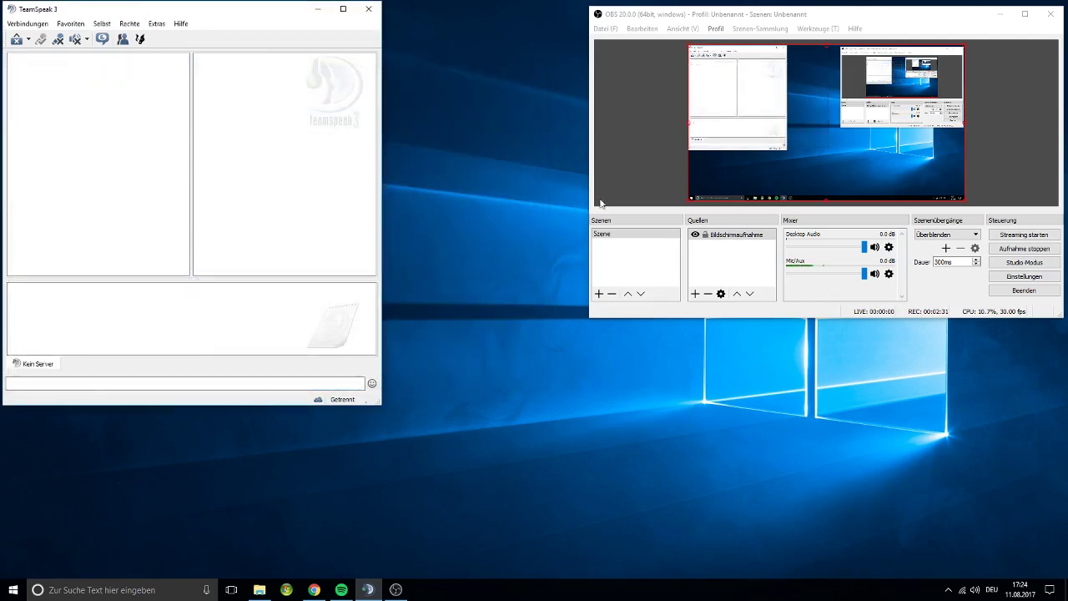
Reopen the TeamSpeak options at the playback settings.
{"action": "left_click", "coordinate": [129, 24]}
{"action": "mouse_move", "coordinate": [156, 24]}
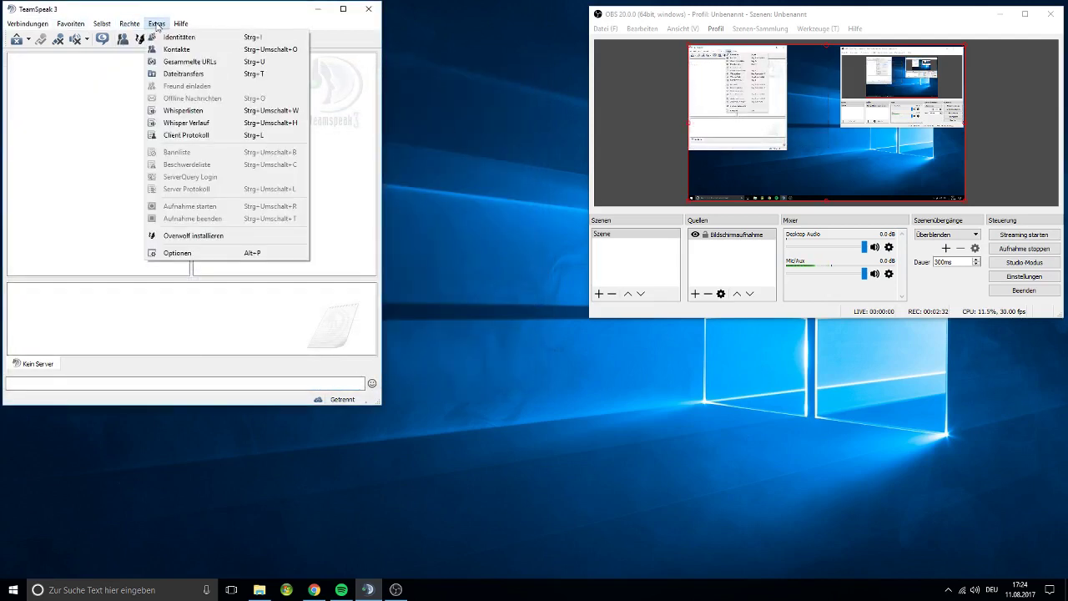
{"action": "left_click", "coordinate": [198, 255]}
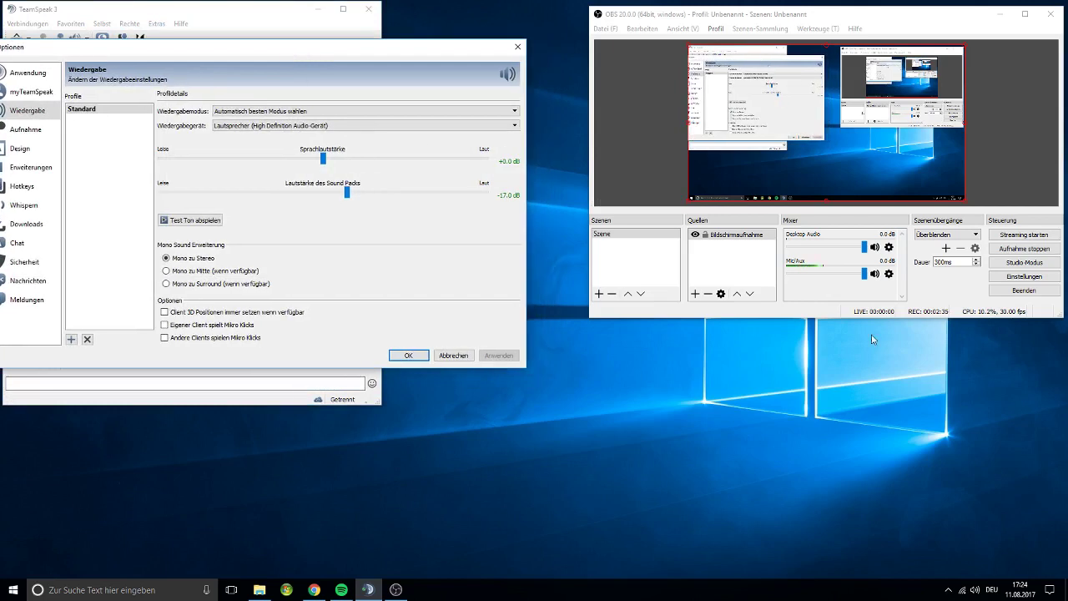
Switch to OBS and confirm its audio settings with CABLE Input (VB-Audio Virtual Cable) as the desktop audio device.
{"action": "left_click", "coordinate": [1027, 278]}
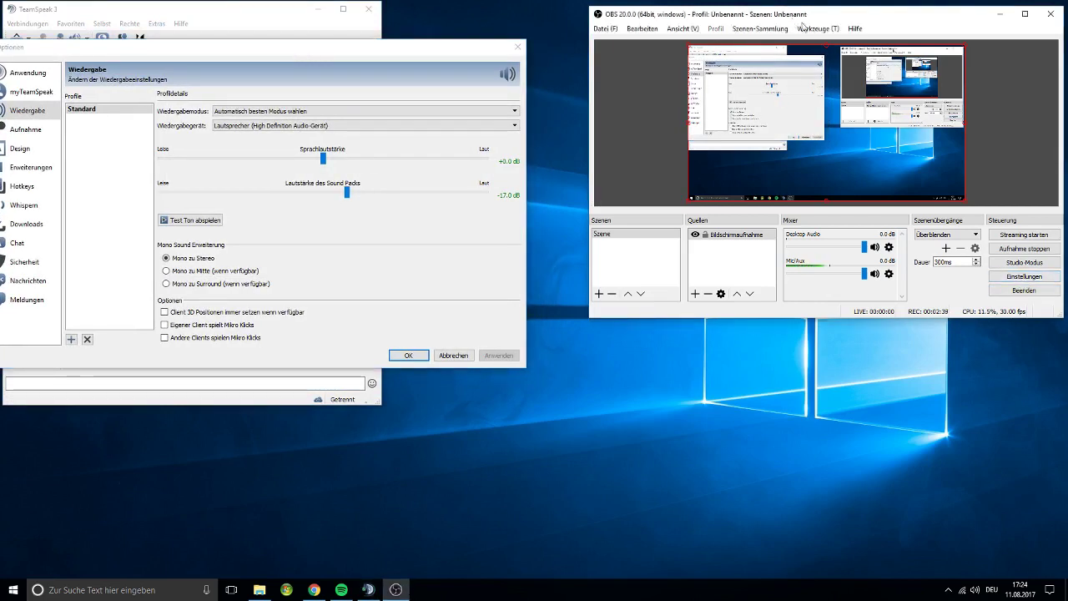
{"action": "left_click", "coordinate": [1026, 278]}
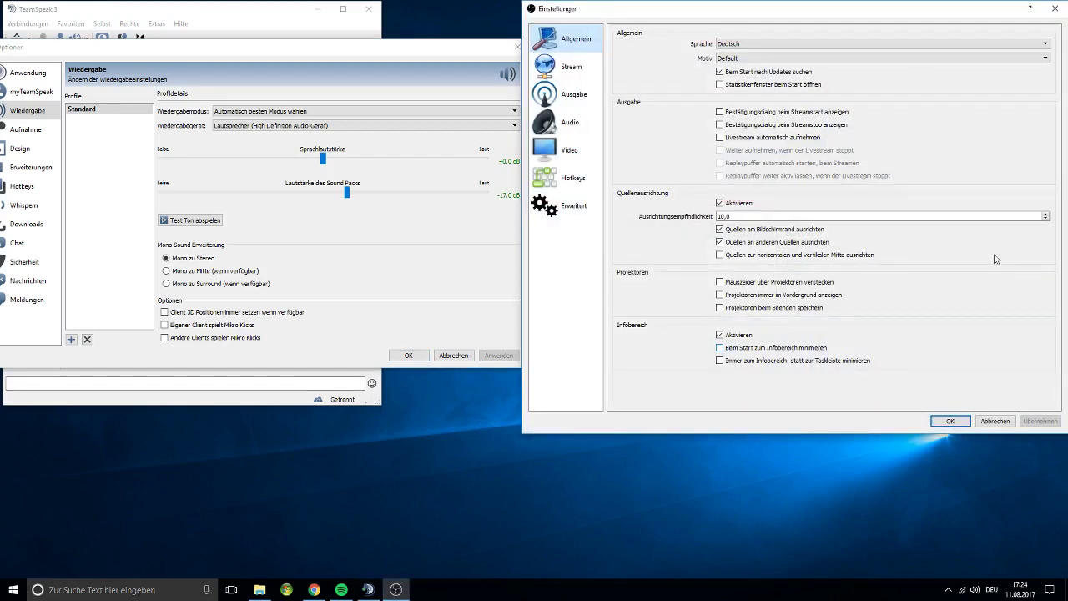
{"action": "left_click", "coordinate": [572, 125]}
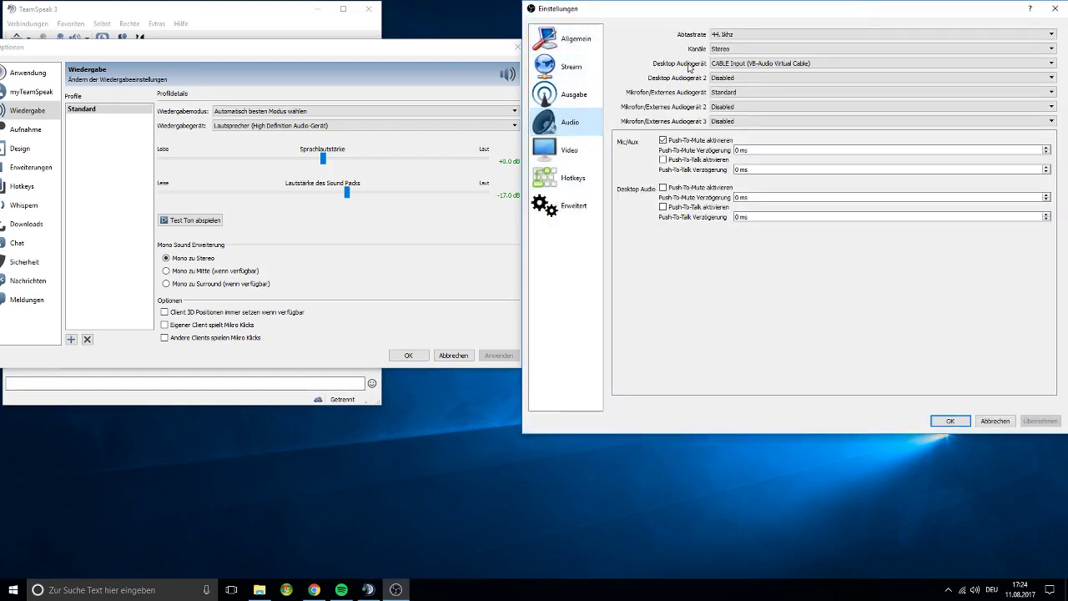
{"action": "left_click", "coordinate": [735, 65]}
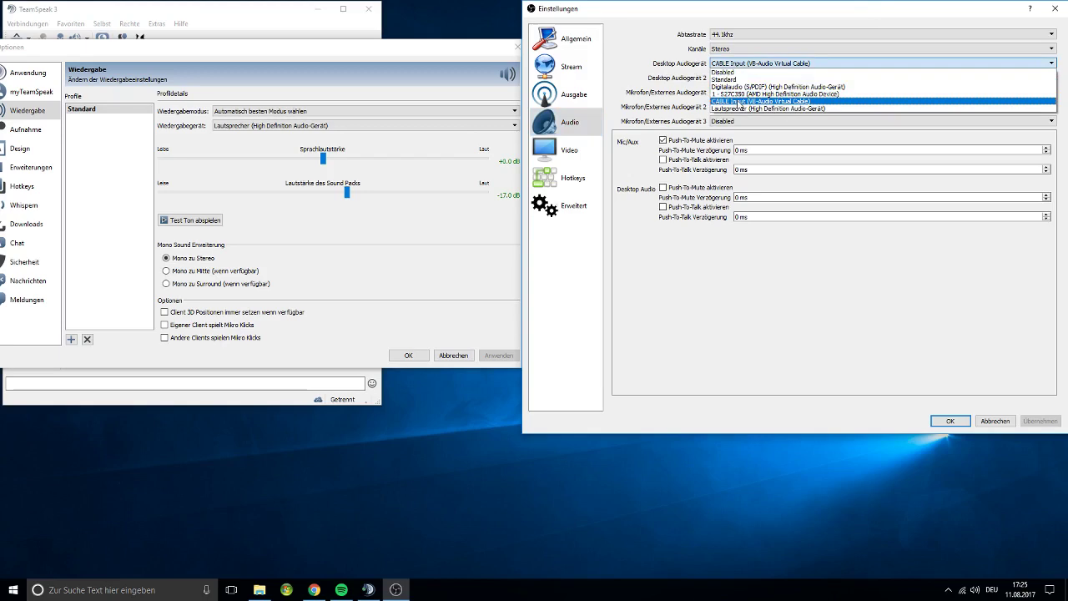
{"action": "left_click", "coordinate": [737, 102]}
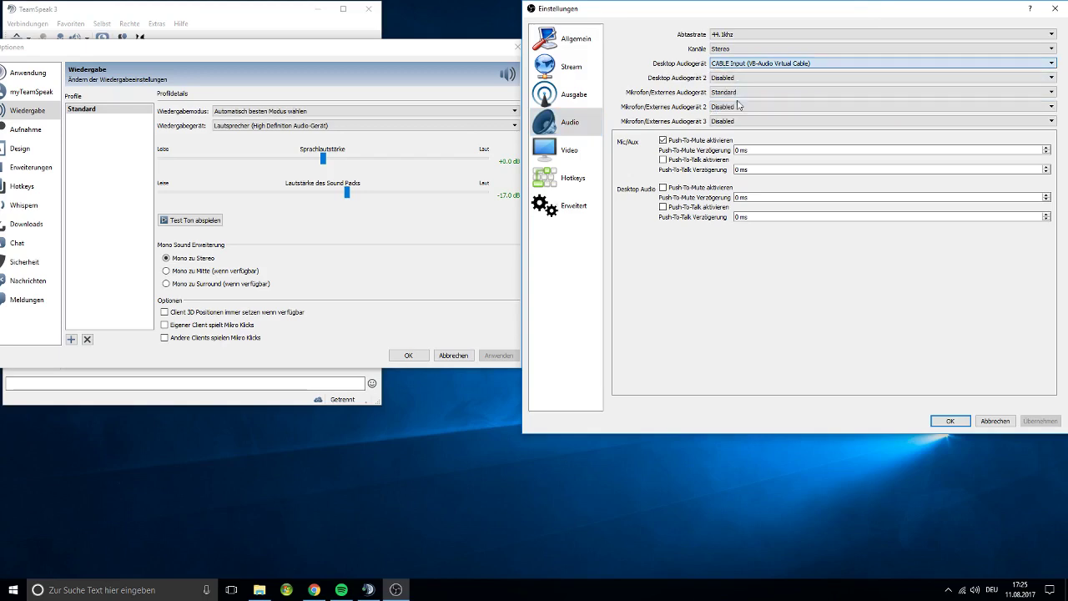
{"action": "left_click", "coordinate": [951, 421]}
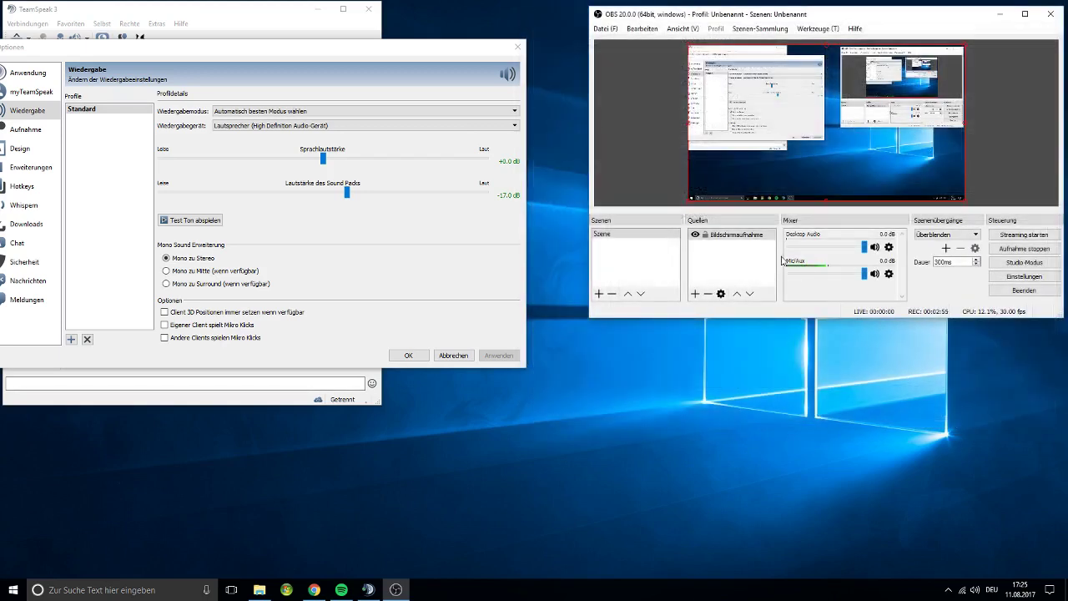
Switch to the TeamSpeak playback options, play the test sound to check the OBS mixer, and stop it.
{"action": "left_click", "coordinate": [337, 241]}
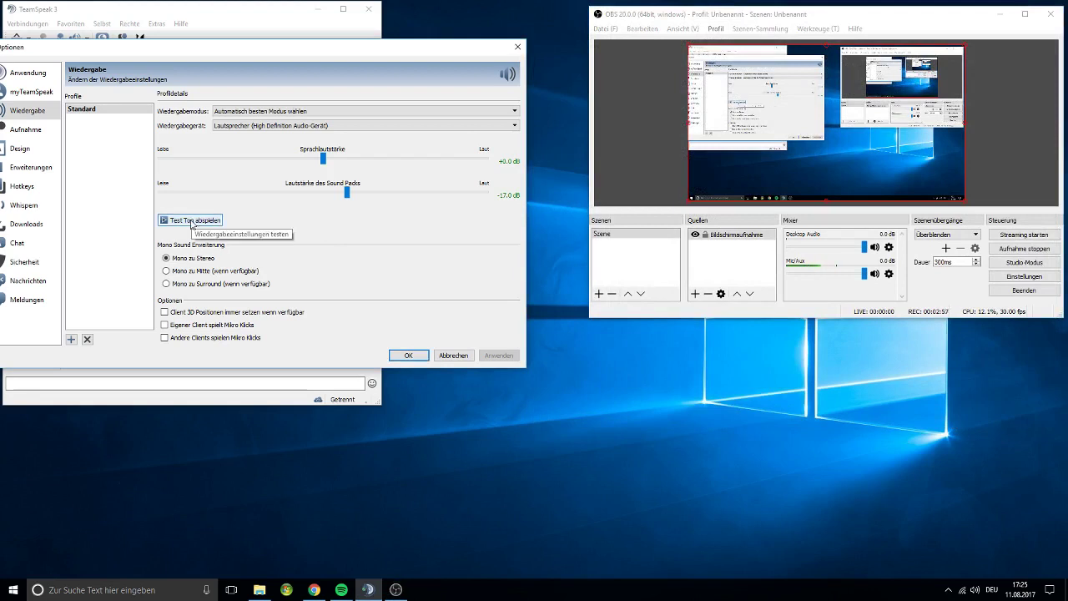
{"action": "left_click", "coordinate": [191, 222]}
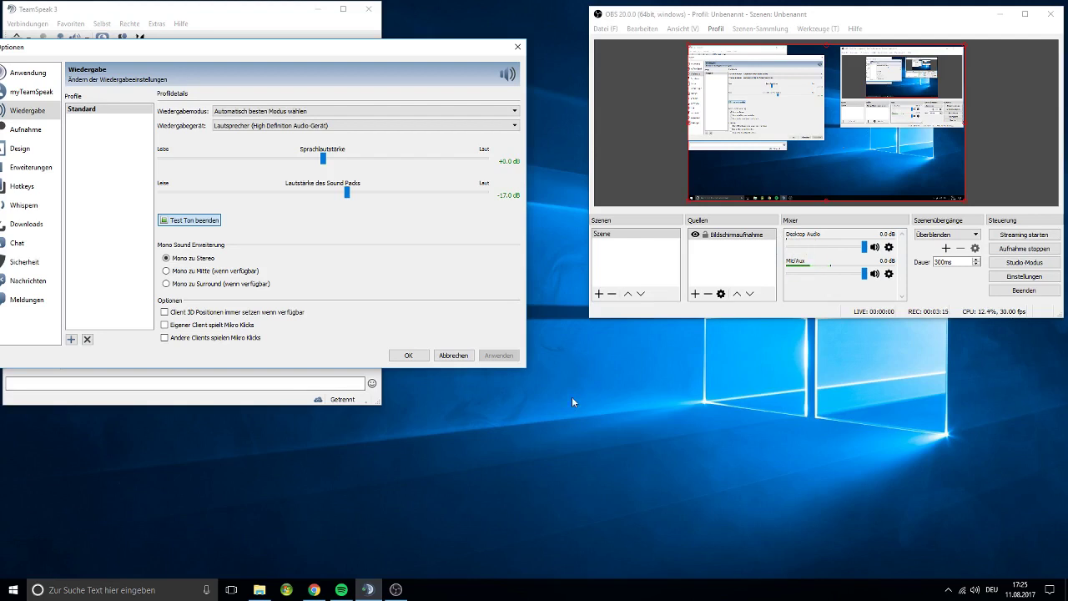
{"action": "left_click", "coordinate": [210, 222]}
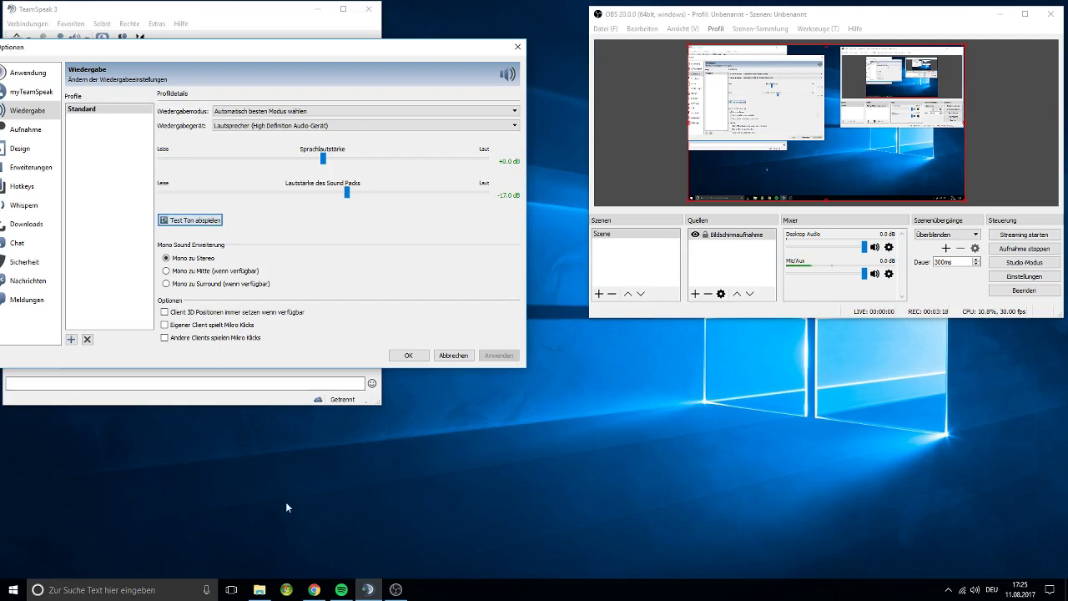
Switch to Spotify and briefly play Show Me A Leader to check the Desktop Audio level in OBS, then pause it.
{"action": "left_click", "coordinate": [341, 590]}
{"action": "left_click", "coordinate": [351, 524]}
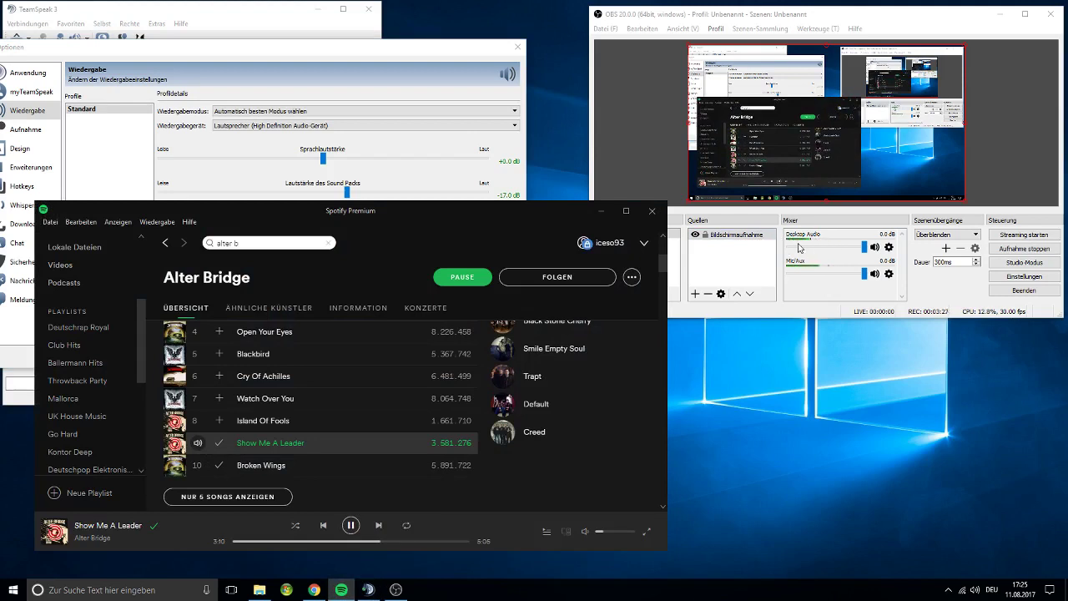
{"action": "left_click", "coordinate": [353, 525]}
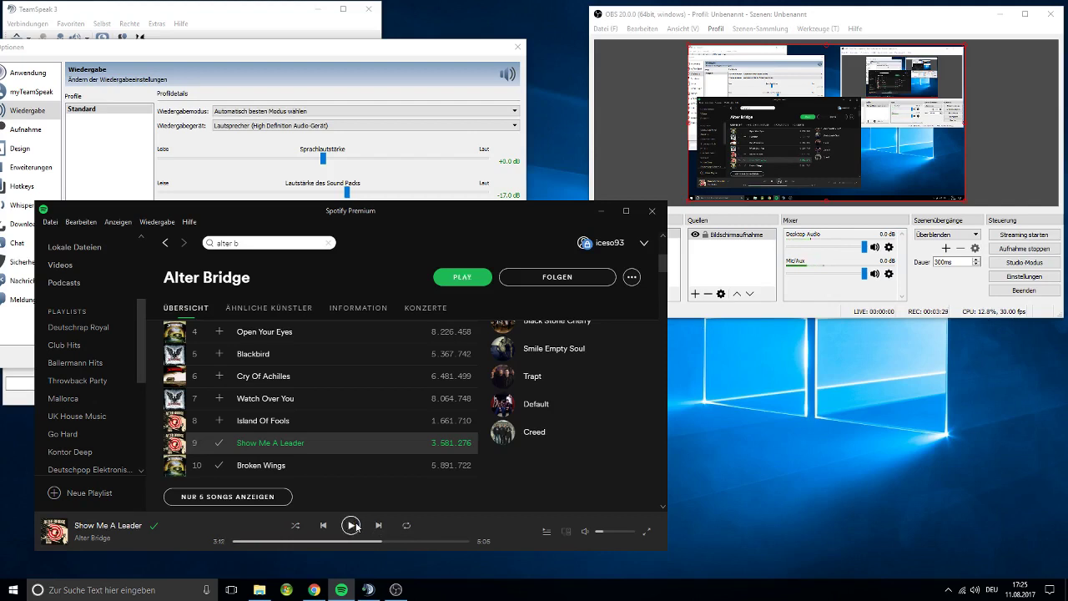